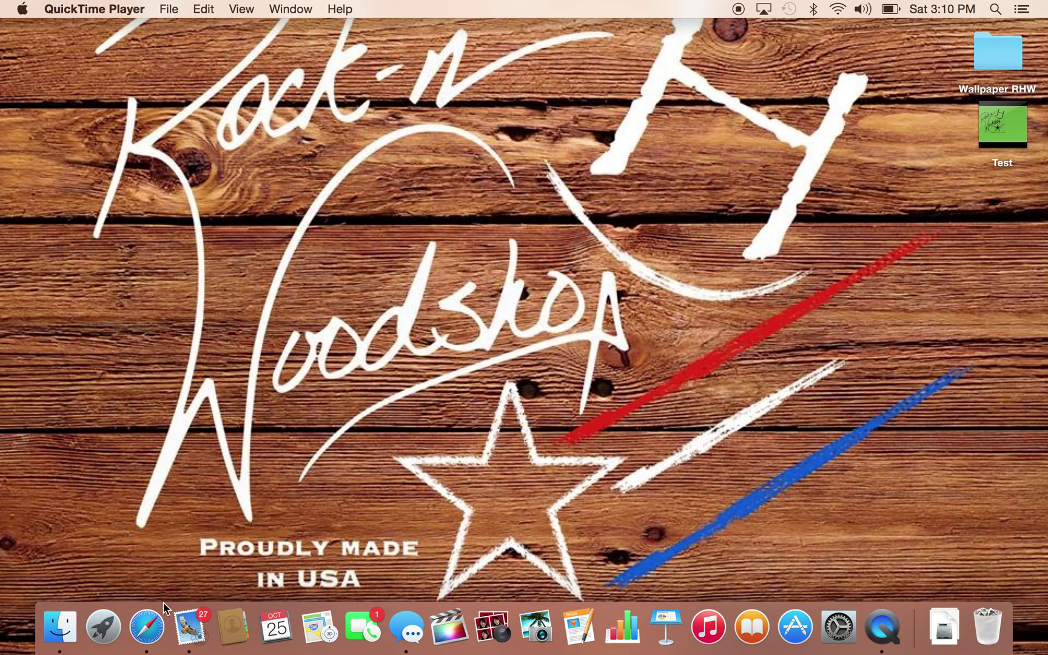
Launch Safari and load facebook.com.
{"action": "left_click", "coordinate": [145, 618]}
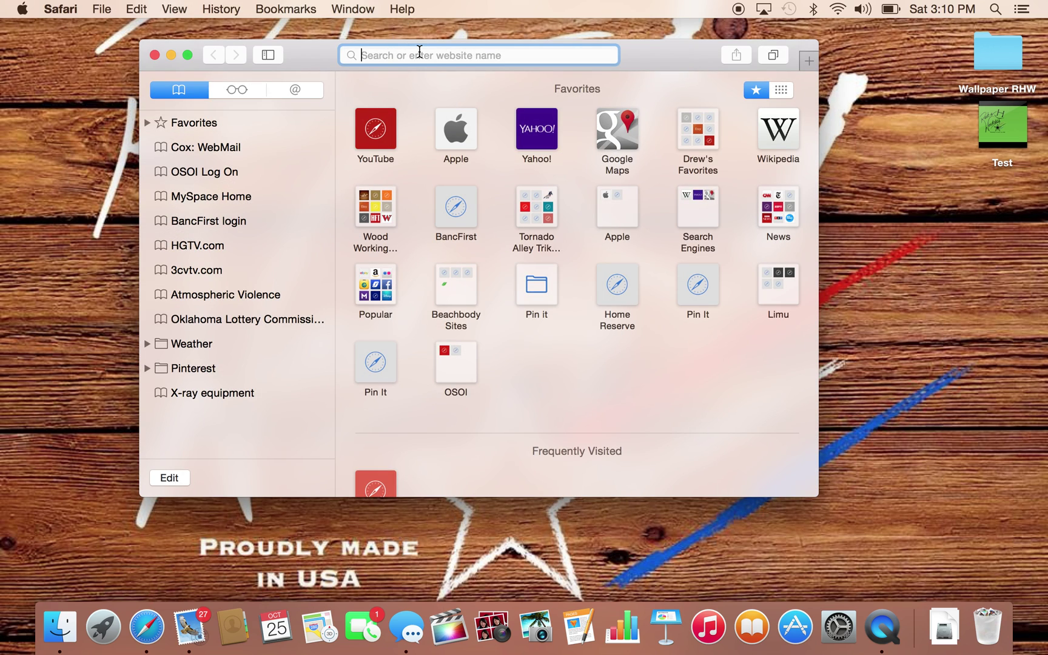
{"action": "type", "text": "face"}
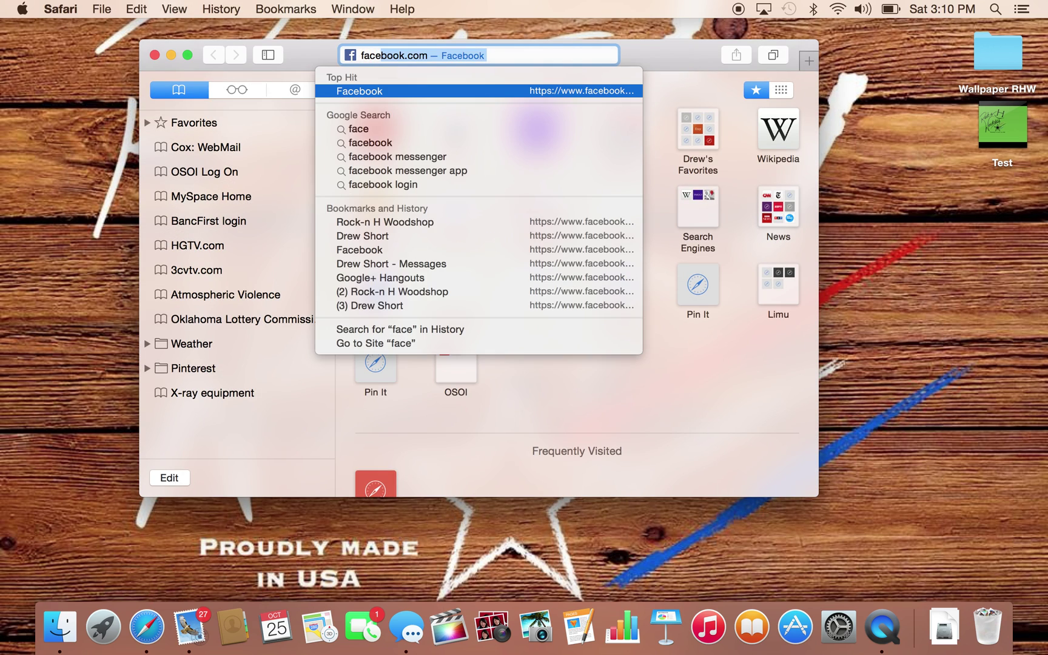
{"action": "type", "text": "book"}
{"action": "key", "text": "Right"}
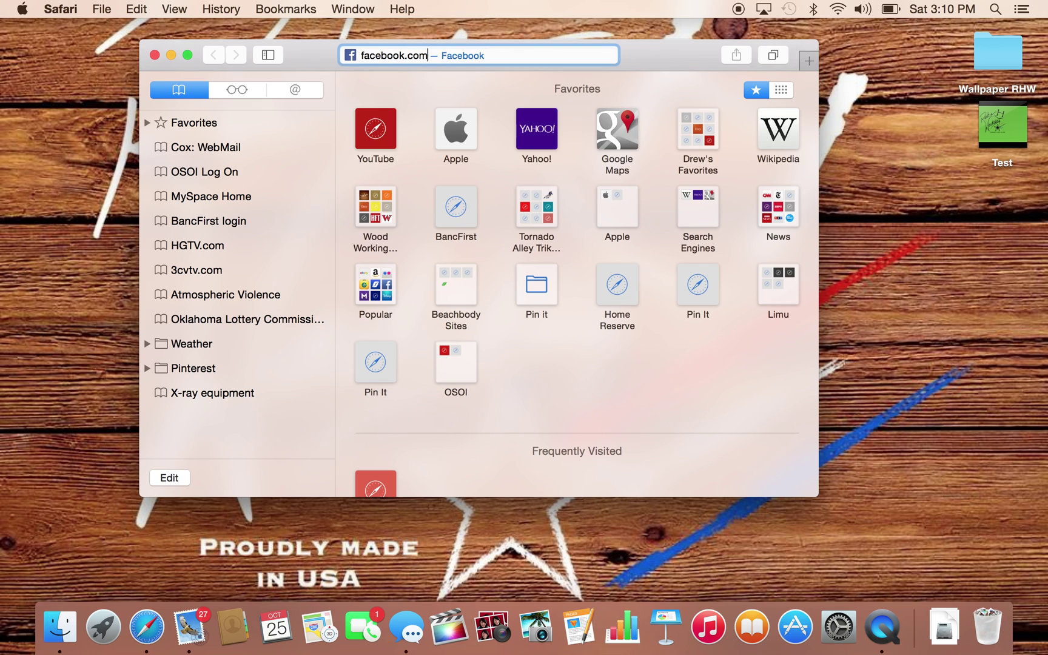
{"action": "key", "text": "Return"}
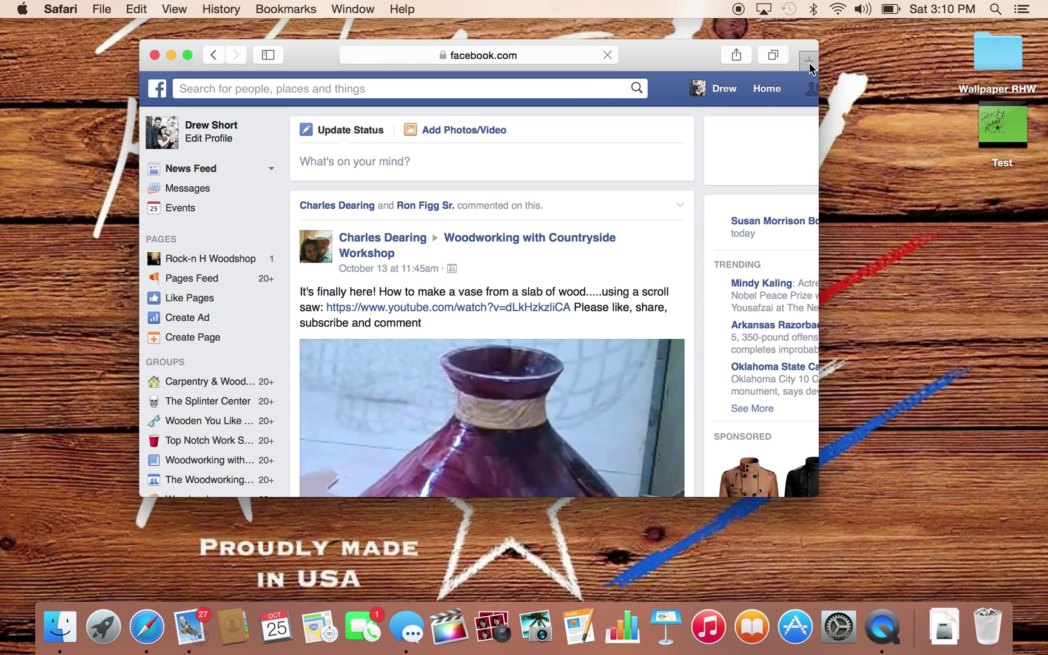
Open a second tab and load the Google+ site.
{"action": "left_click", "coordinate": [808, 60]}
{"action": "type", "text": "googlep"}
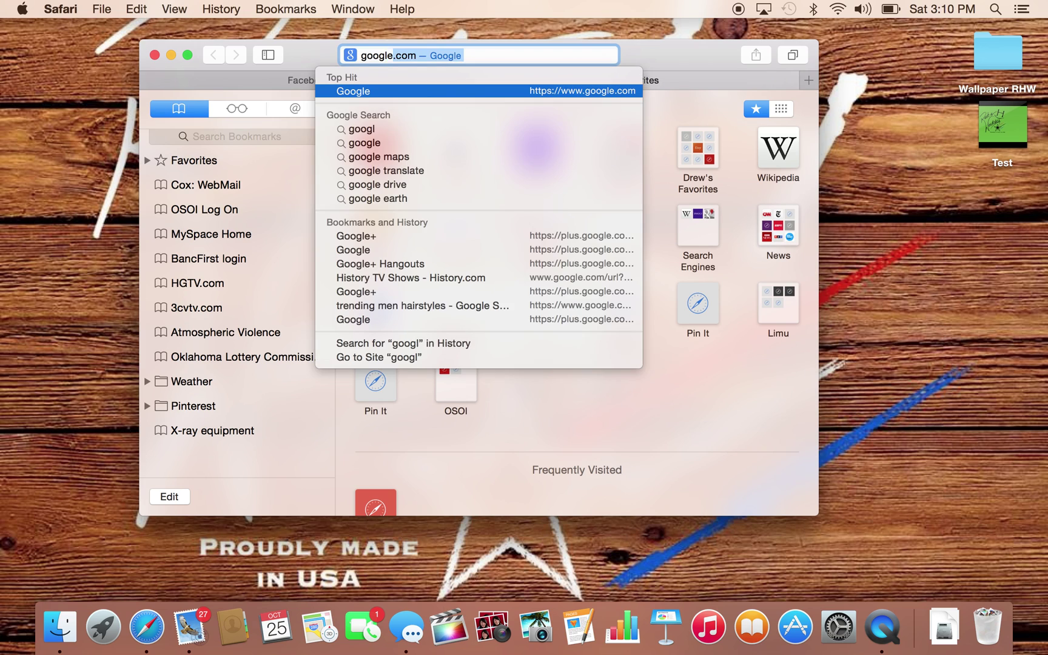
{"action": "type", "text": "lus"}
{"action": "key", "text": "Return"}
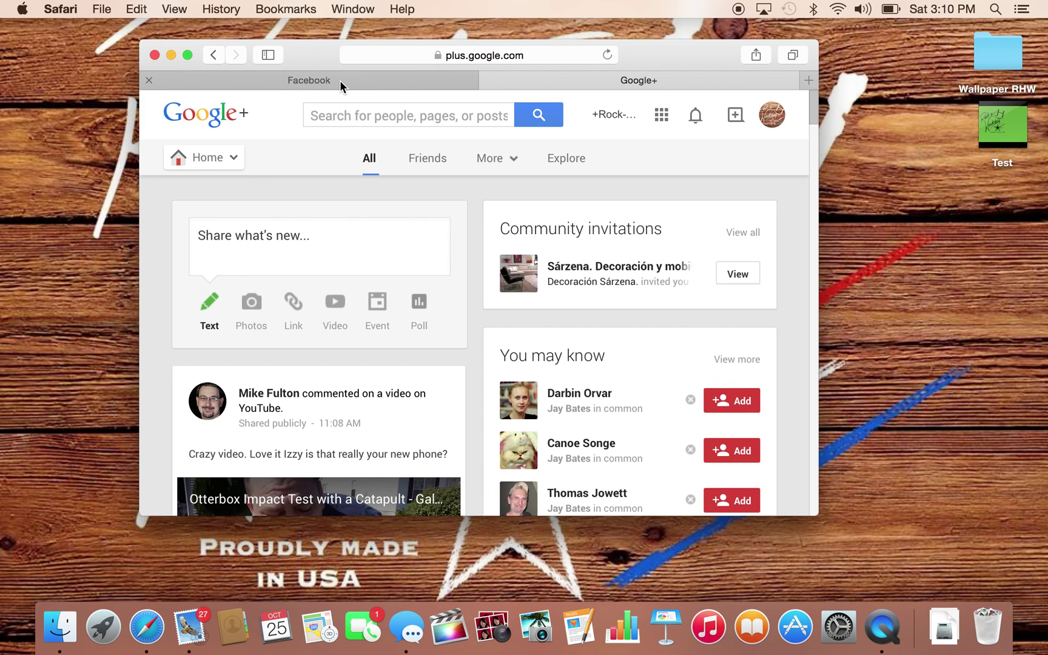
Open the Rock-n H Woodshop page from the Facebook sidebar.
{"action": "left_click", "coordinate": [339, 80]}
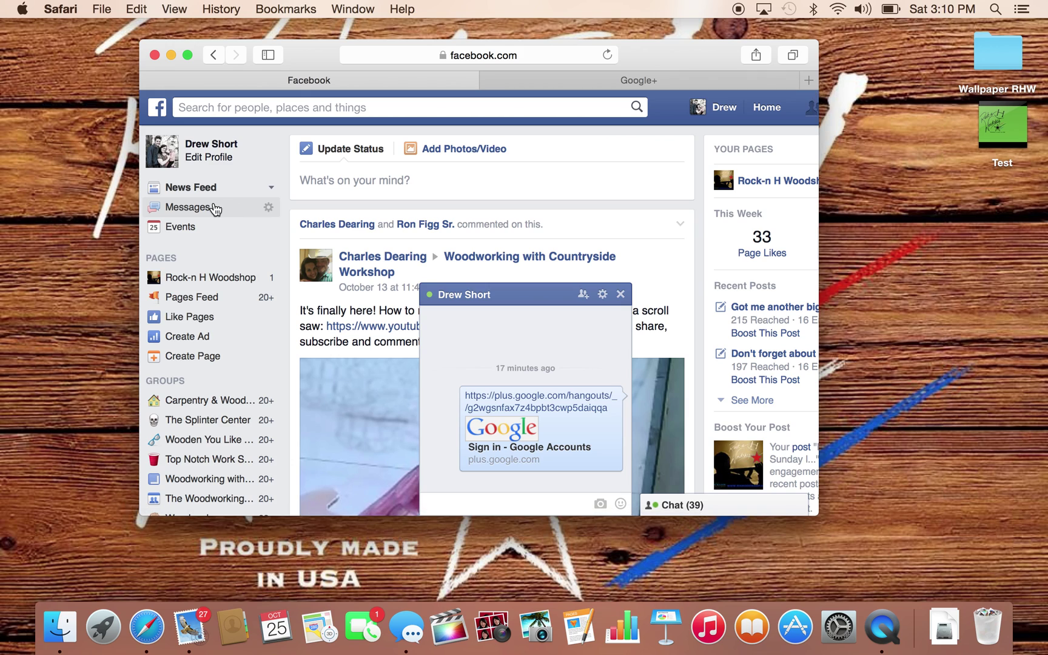
{"action": "left_click", "coordinate": [202, 281]}
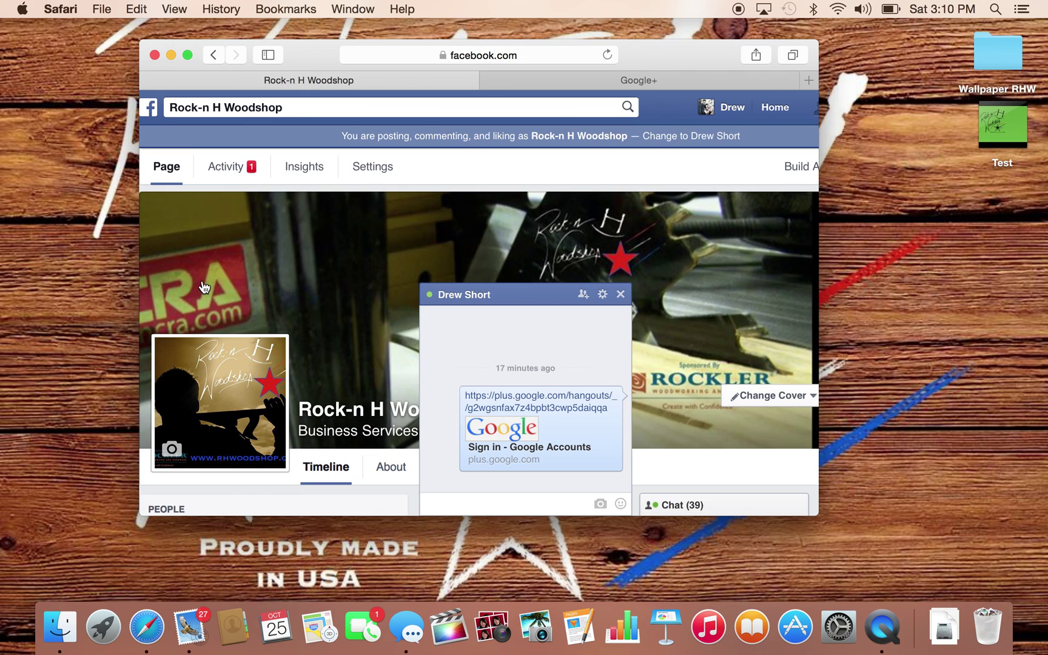
{"action": "left_click", "coordinate": [663, 81]}
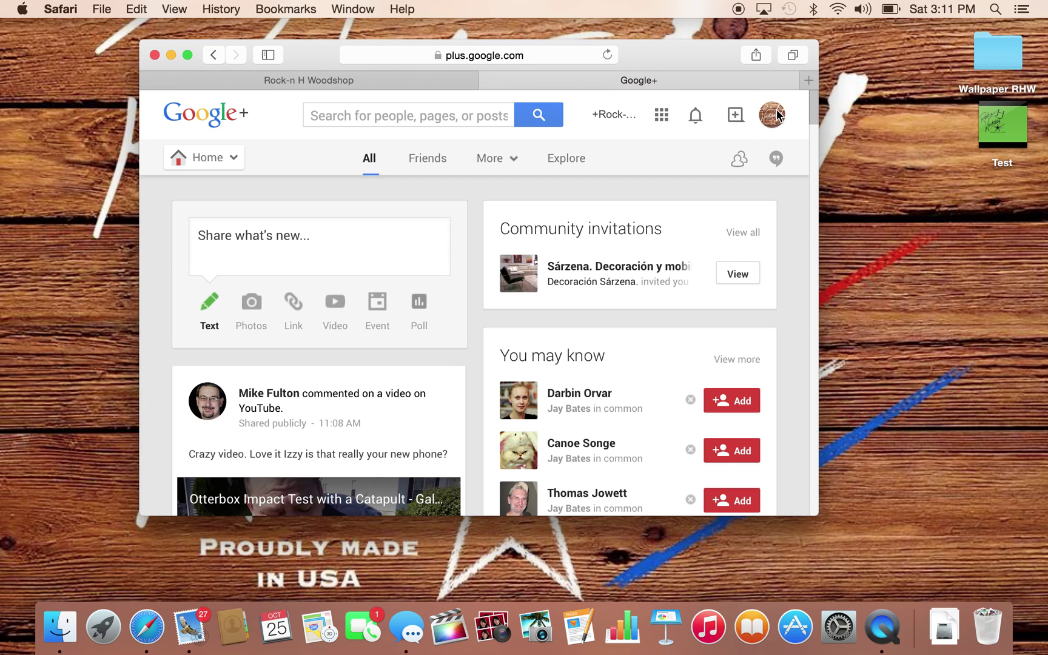
{"action": "left_click", "coordinate": [380, 82]}
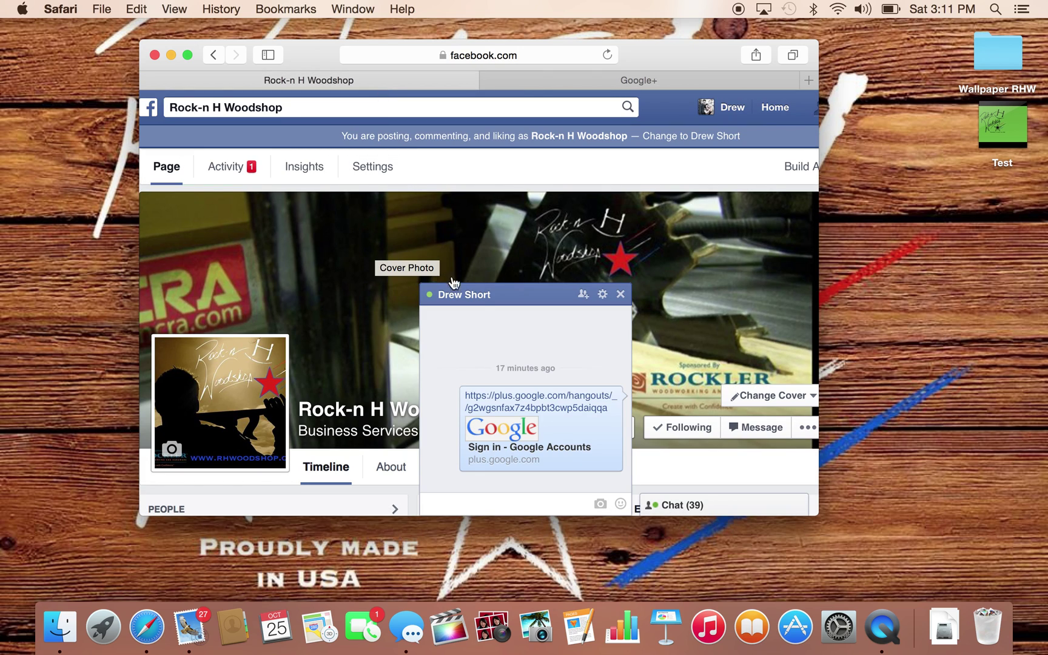
Close the chat conversation and make Safari fill the whole screen.
{"action": "left_click", "coordinate": [619, 294]}
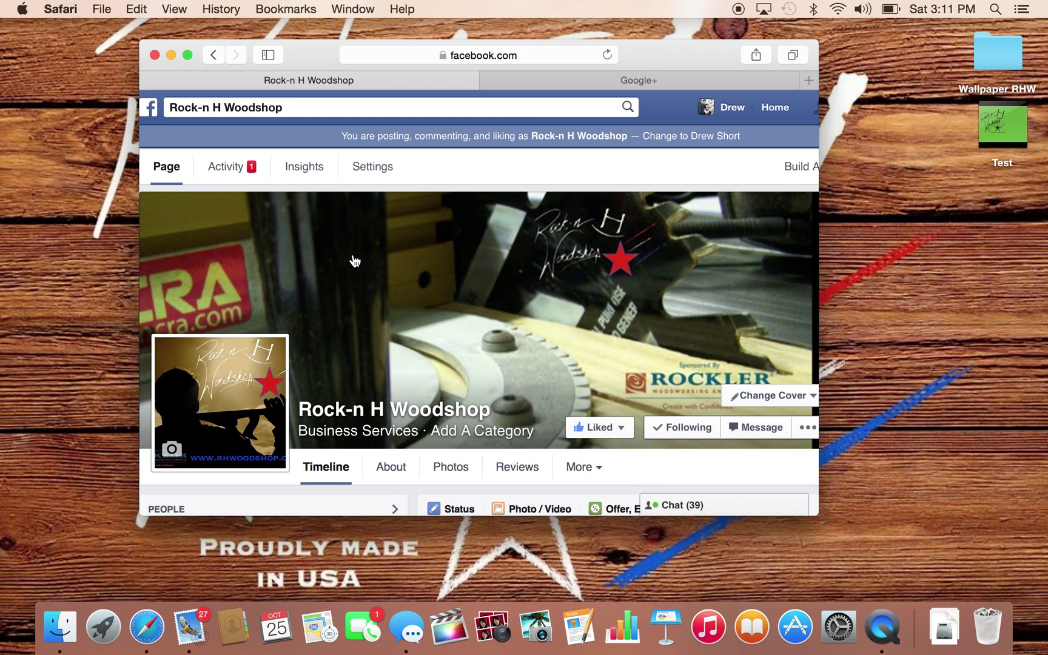
{"action": "left_click", "coordinate": [792, 56]}
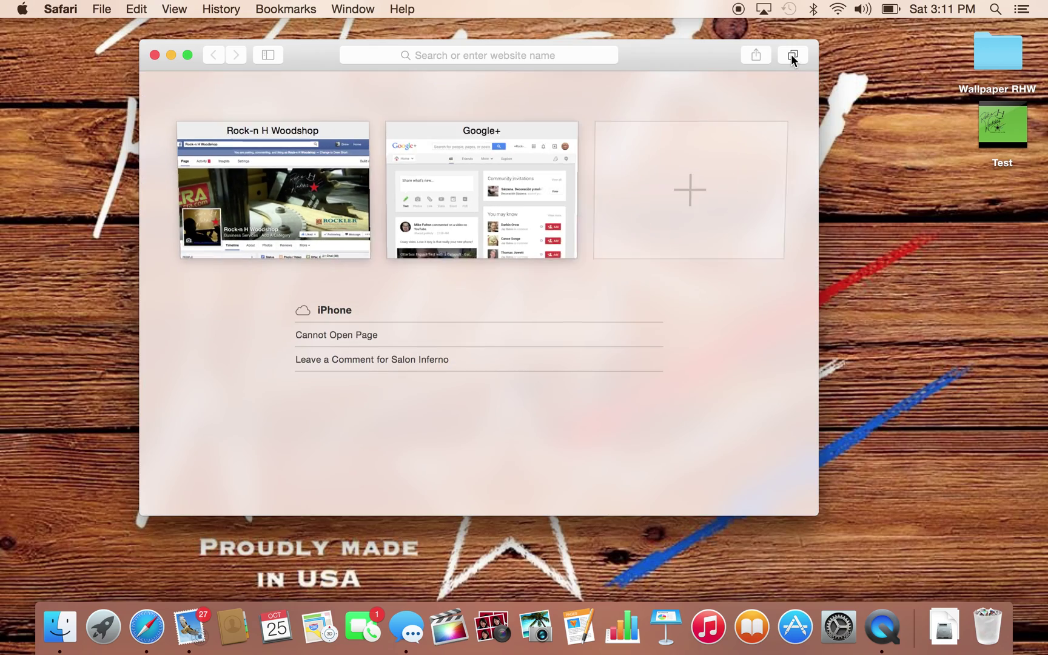
{"action": "left_click", "coordinate": [245, 192]}
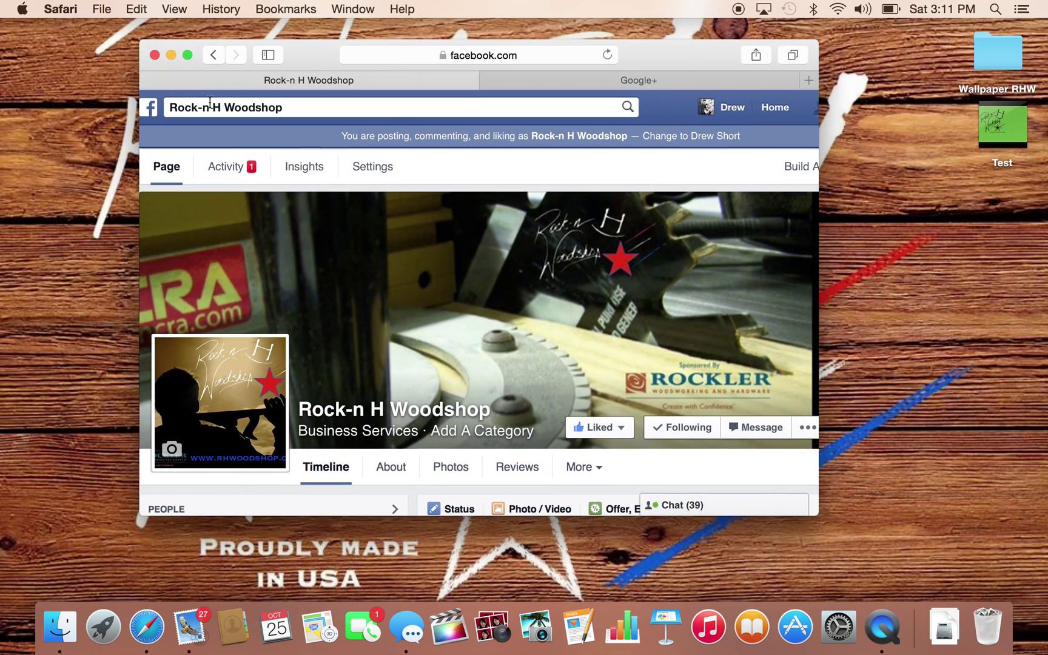
{"action": "left_click", "coordinate": [188, 56]}
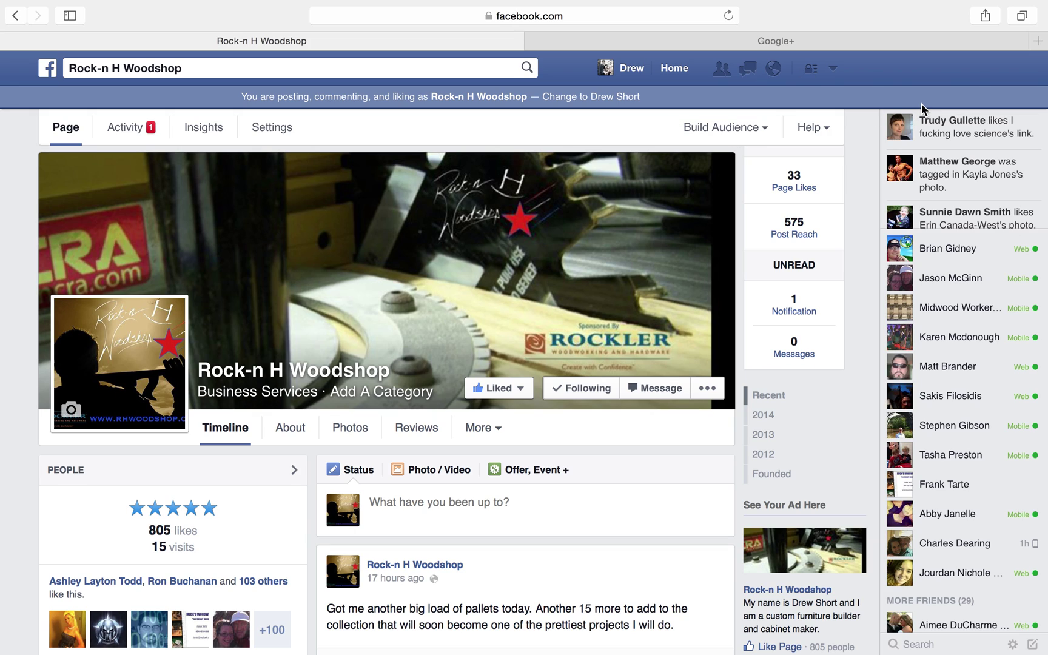
Open the Facebook message conversation that contains the shared Google+ Hangouts link.
{"action": "left_click", "coordinate": [748, 69]}
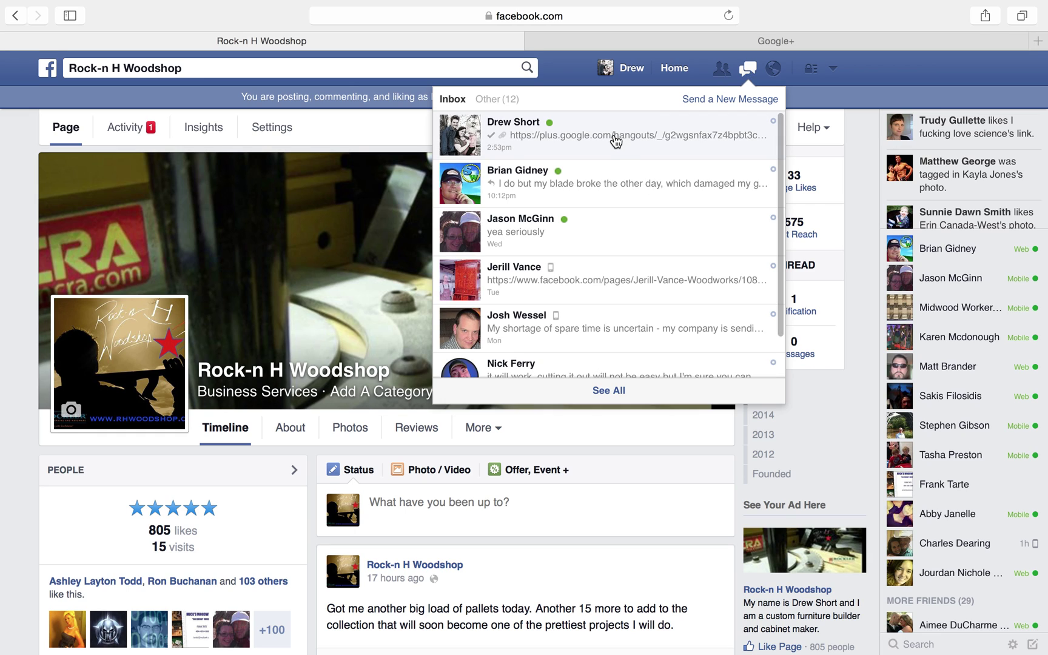
{"action": "left_click", "coordinate": [615, 141]}
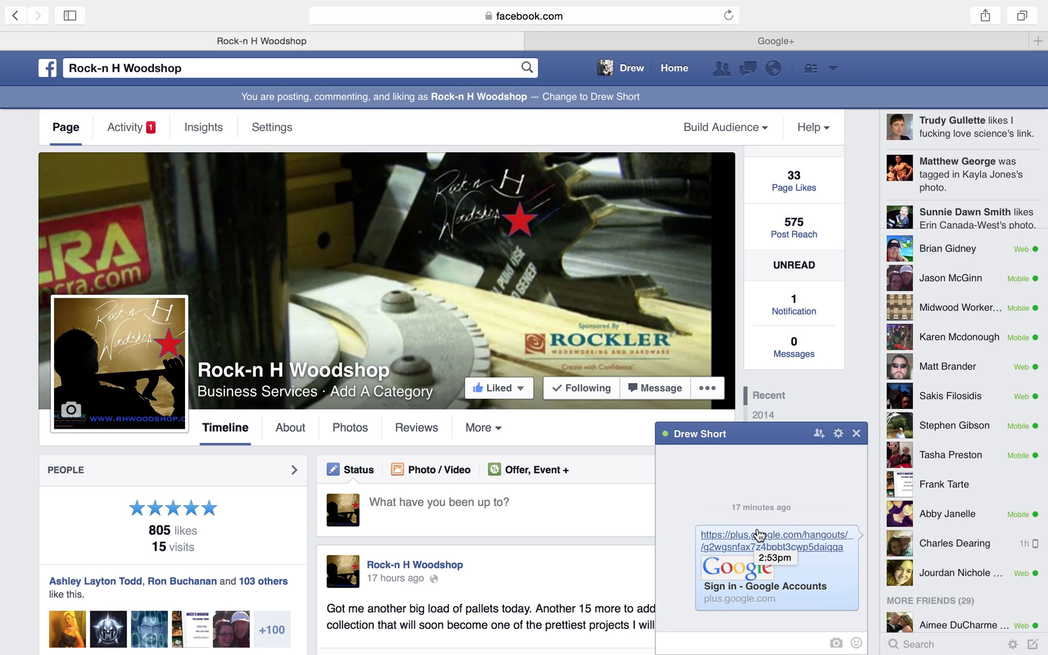
Follow the plus.google.com/hangouts link to reach the call's camera preview.
{"action": "left_click", "coordinate": [762, 539]}
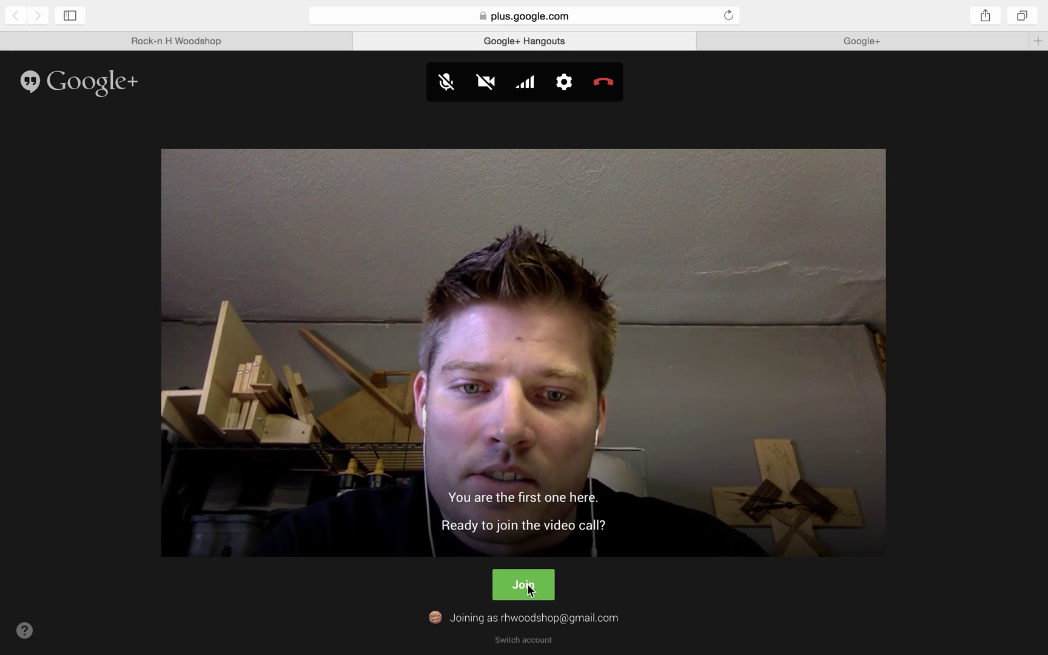
Join the Hangouts video call and dismiss the YouTube subscription notice.
{"action": "left_click", "coordinate": [528, 587]}
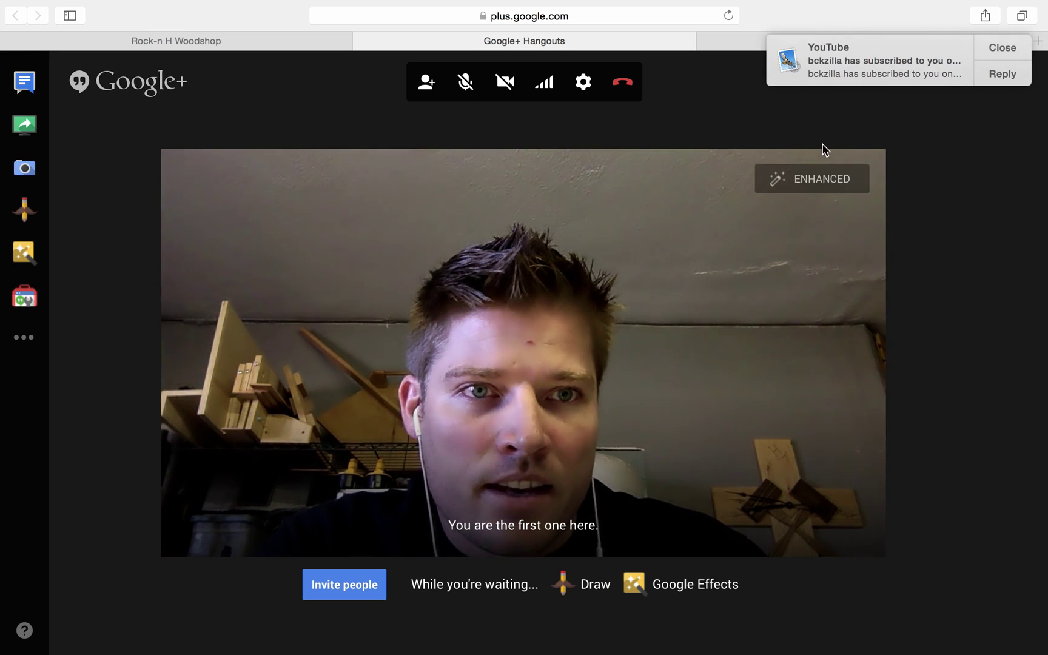
{"action": "left_click", "coordinate": [996, 49]}
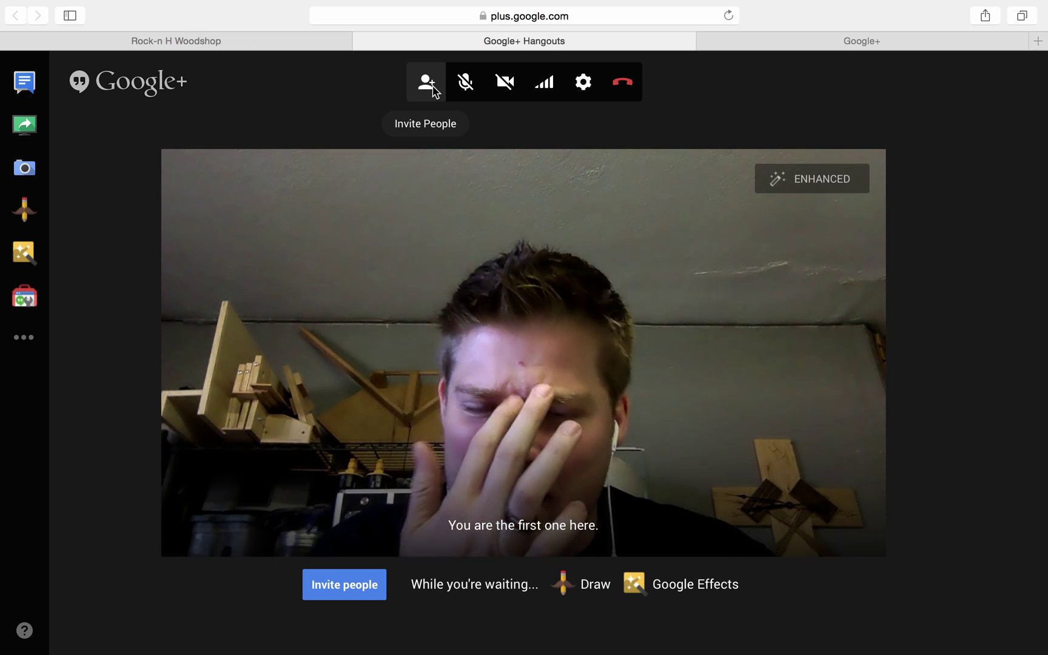
{"action": "left_click", "coordinate": [465, 85]}
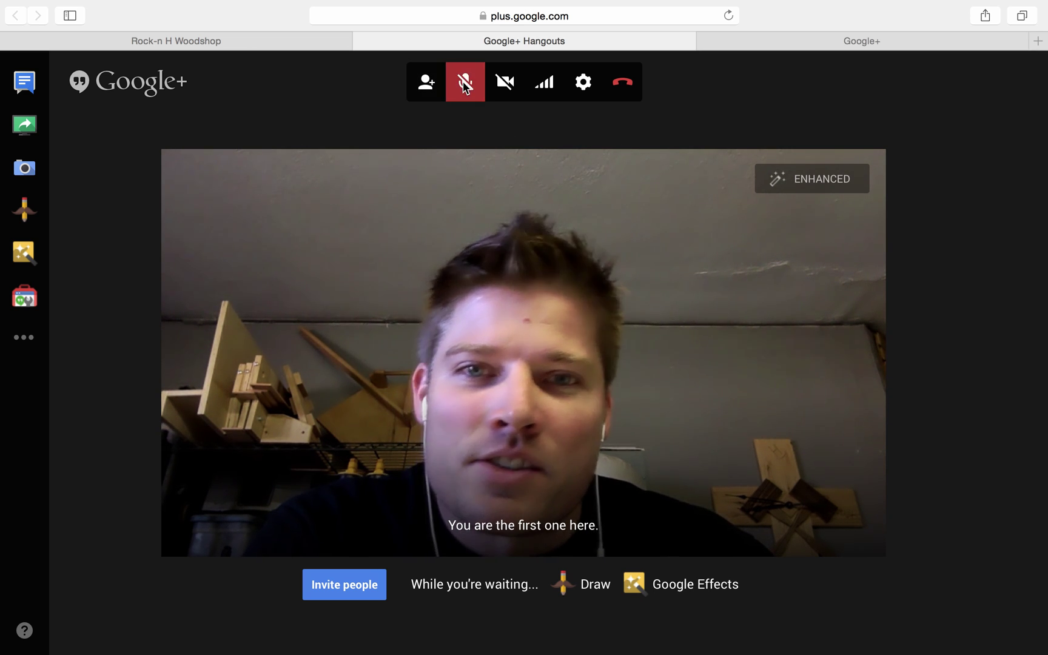
{"action": "left_click", "coordinate": [465, 85]}
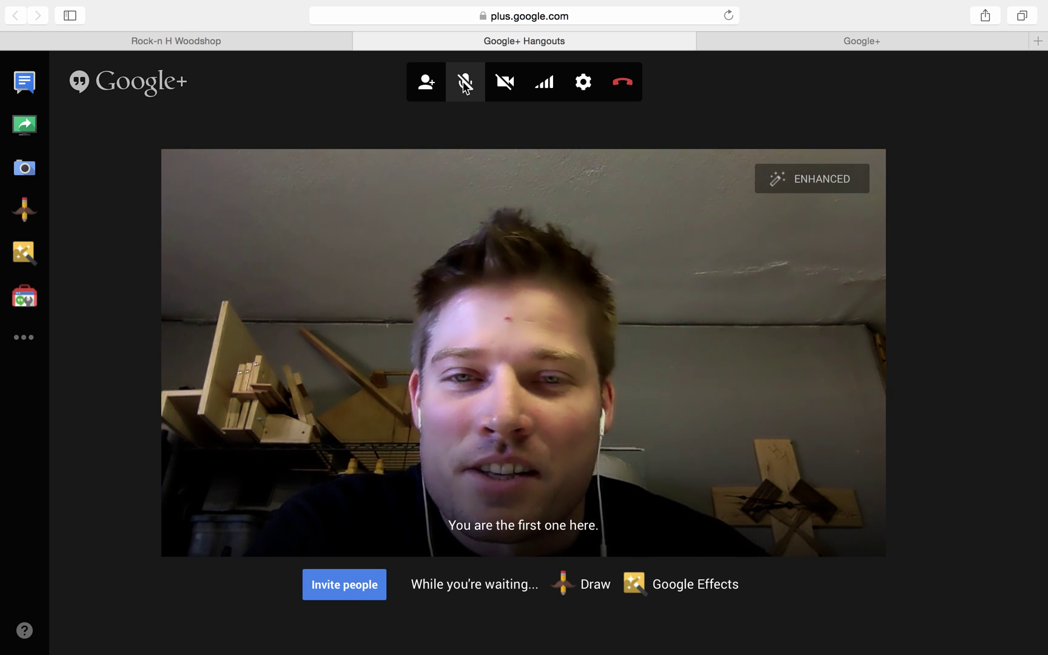
{"action": "left_click", "coordinate": [505, 86]}
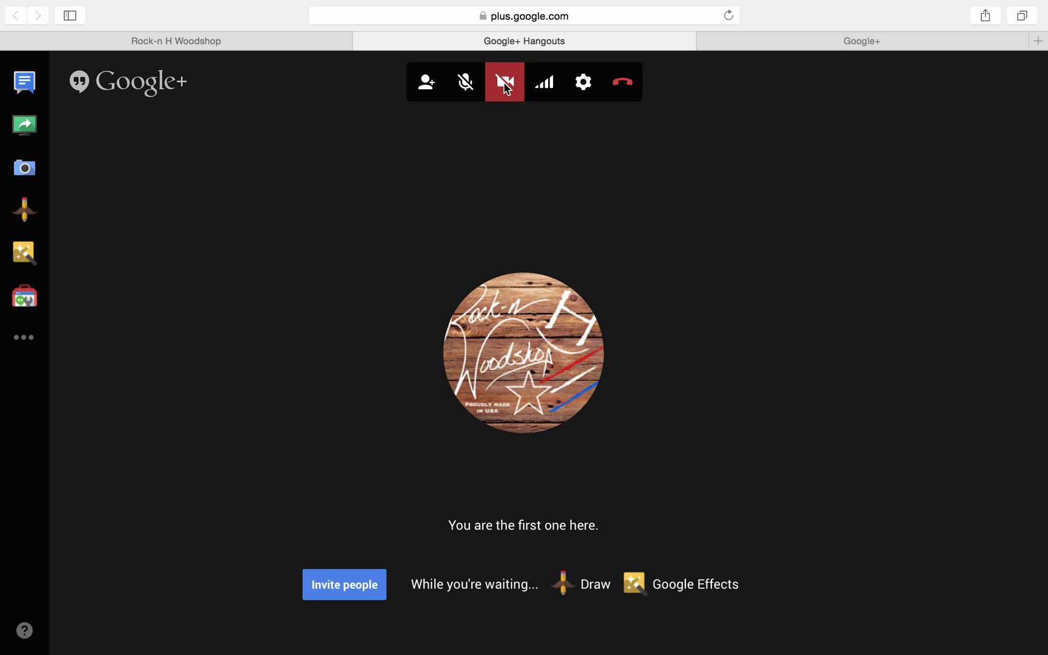
{"action": "left_click", "coordinate": [503, 81]}
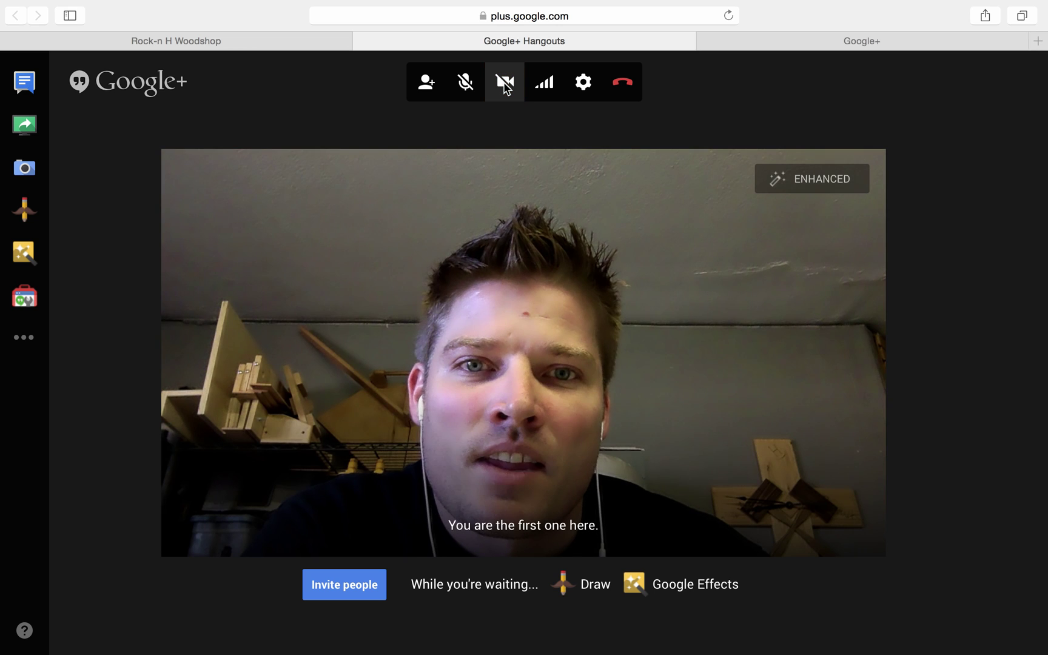
Set BLUE NESSIE USB MIC as both microphone and speaker output, then save.
{"action": "left_click", "coordinate": [579, 90]}
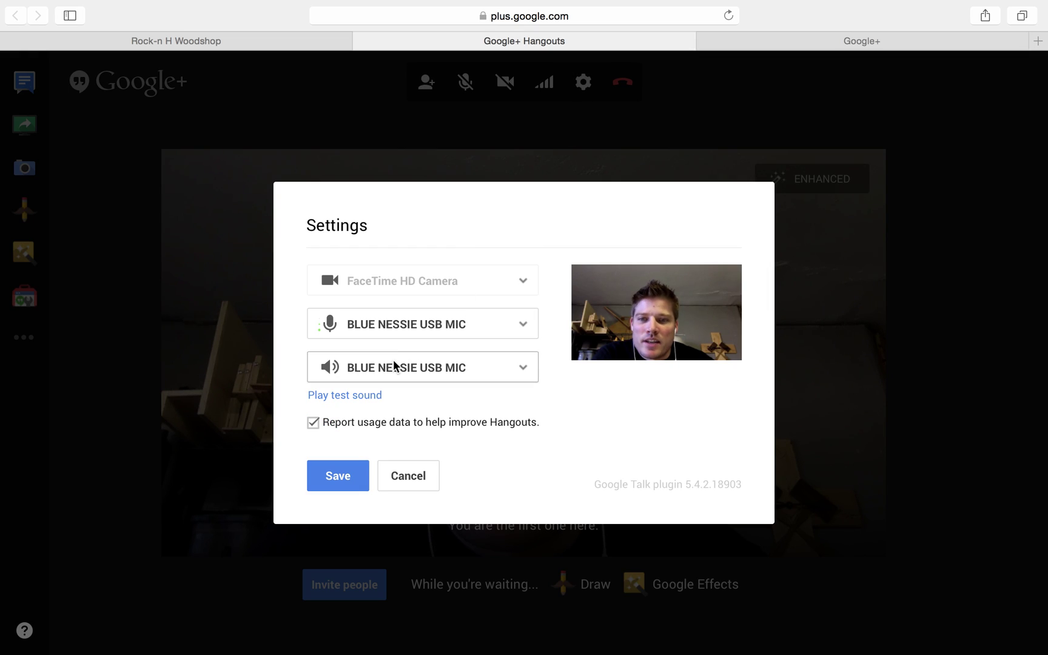
{"action": "left_click", "coordinate": [402, 327]}
{"action": "left_click", "coordinate": [402, 325]}
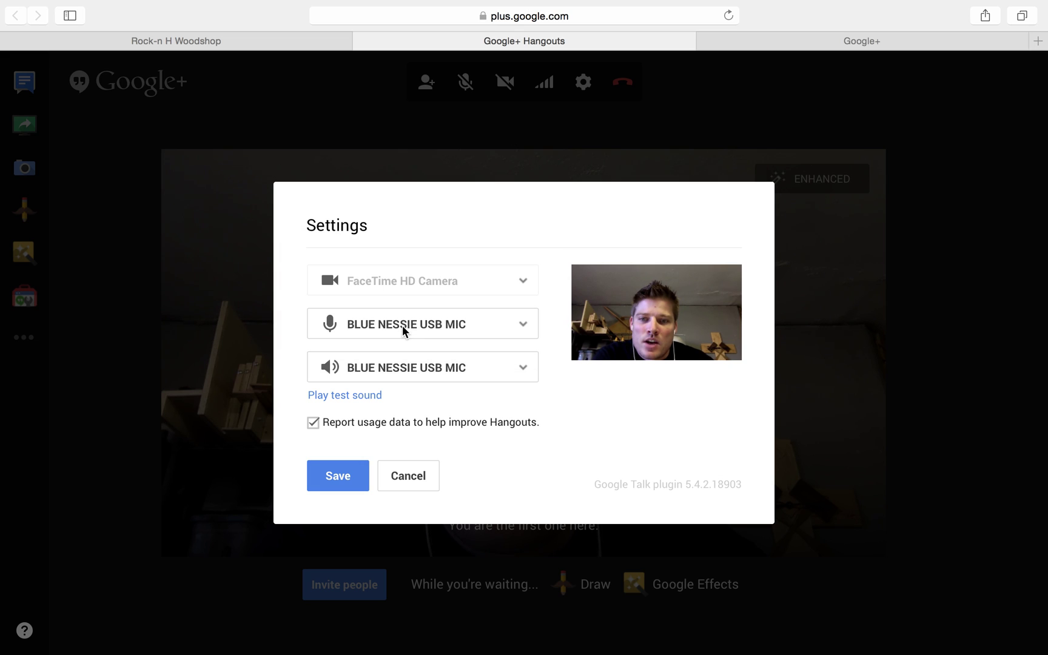
{"action": "left_click", "coordinate": [404, 367]}
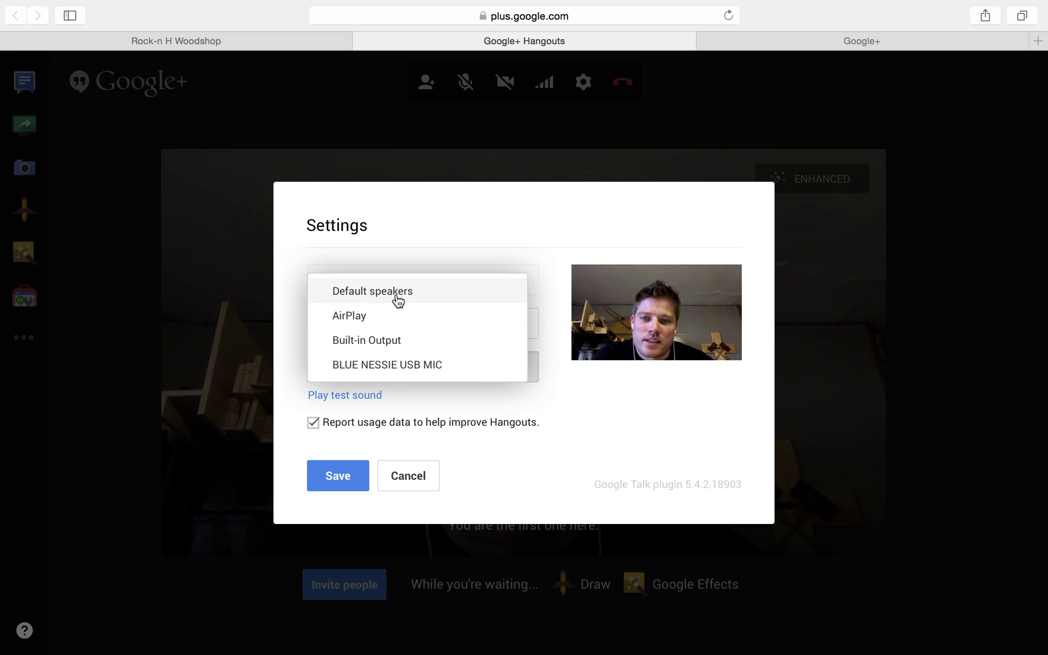
{"action": "left_click", "coordinate": [405, 366]}
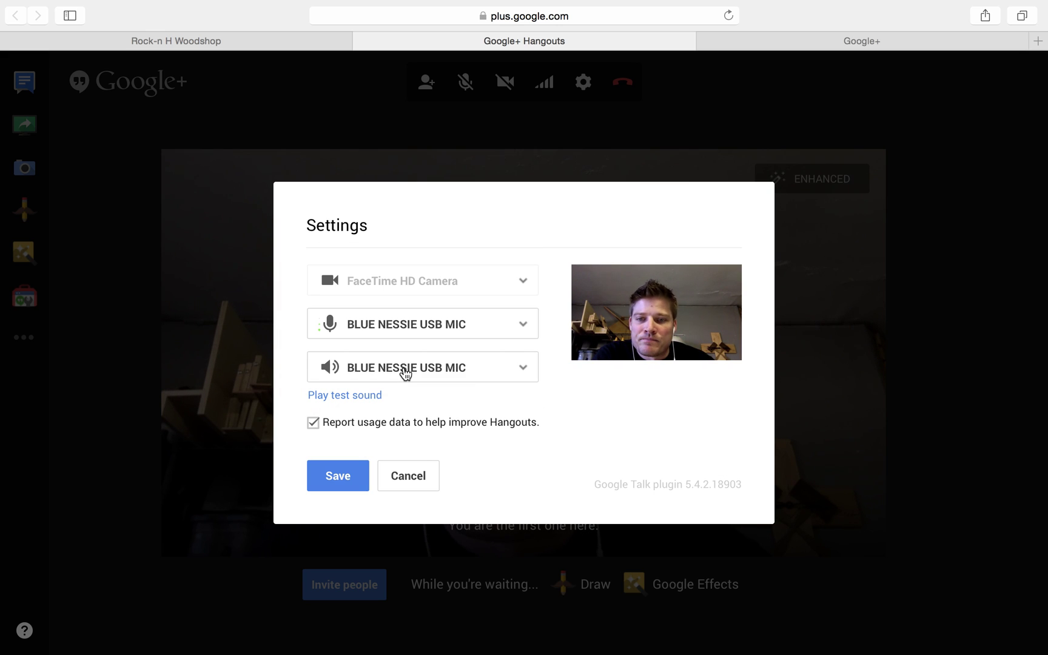
{"action": "left_click", "coordinate": [338, 477]}
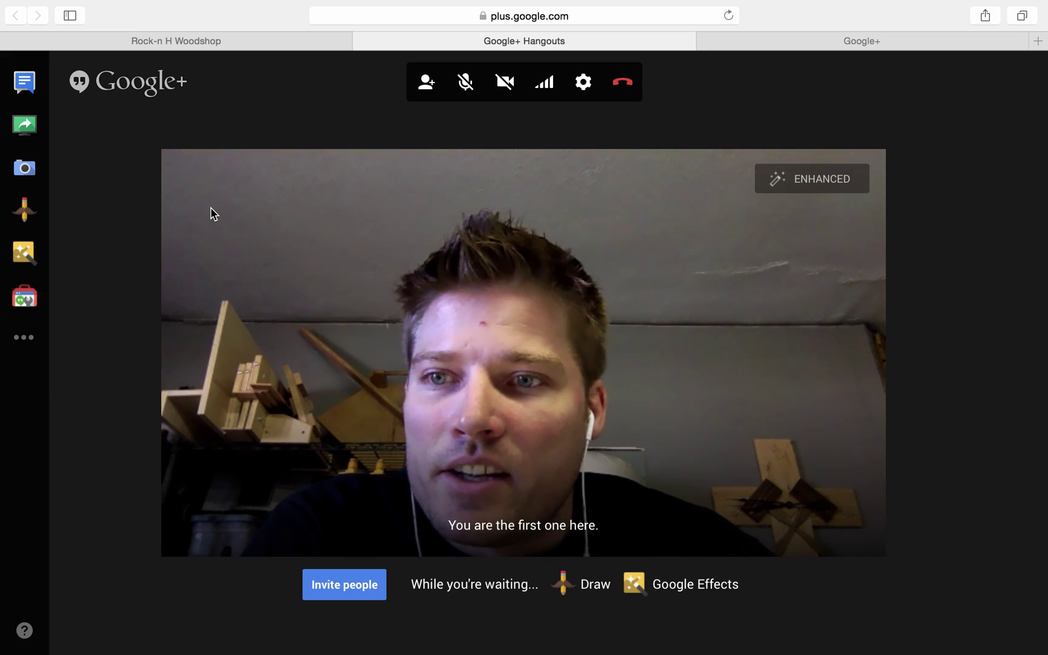
Show the Group chat panel beside the call and place the cursor in its message box.
{"action": "left_click", "coordinate": [25, 78]}
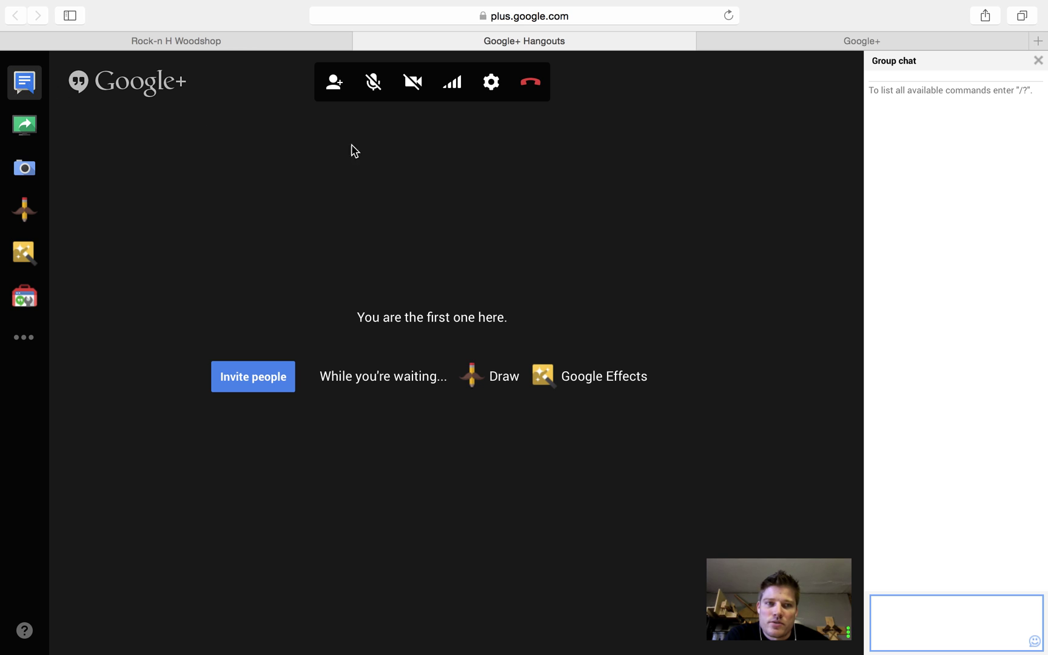
{"action": "left_click", "coordinate": [1003, 597]}
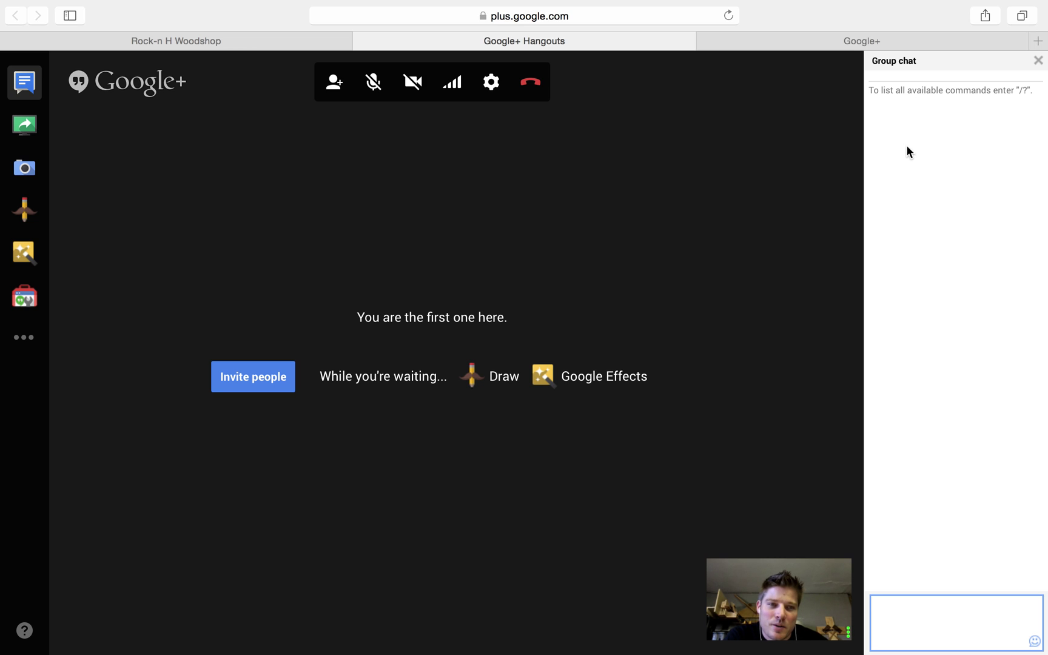
{"action": "left_click", "coordinate": [912, 627]}
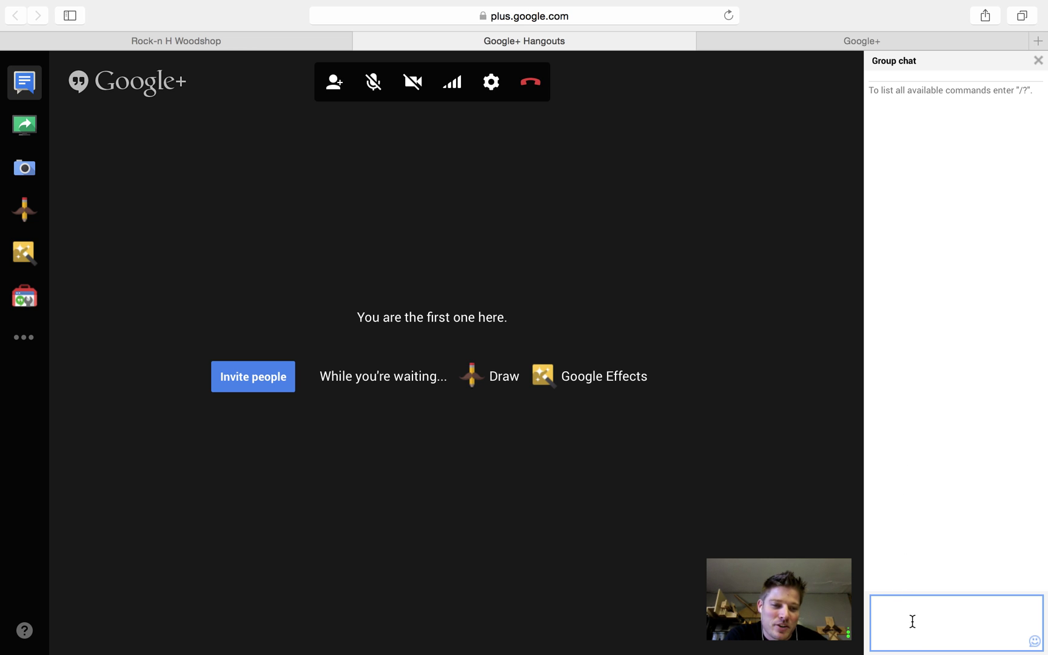